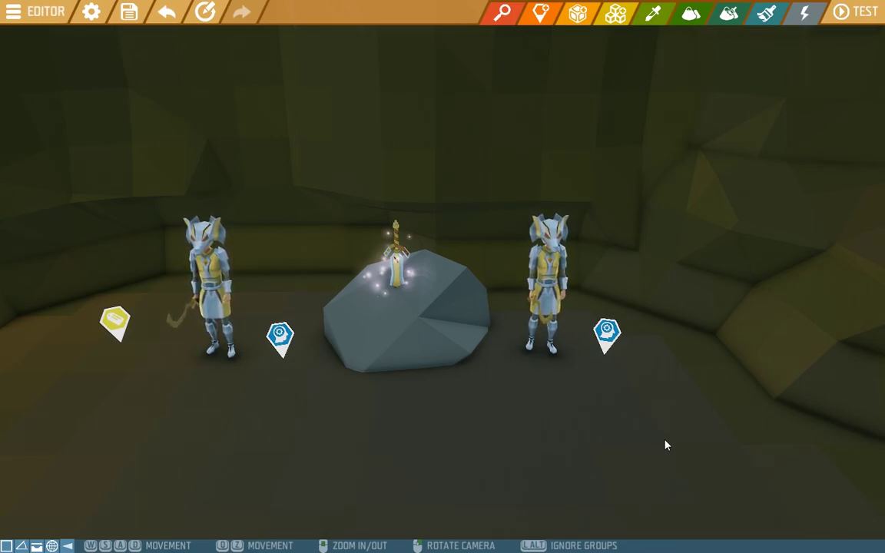
- Search Game Logic Objects for 'eve' and place an Event Listener on the cave floor before the sword rock
click(541, 14)
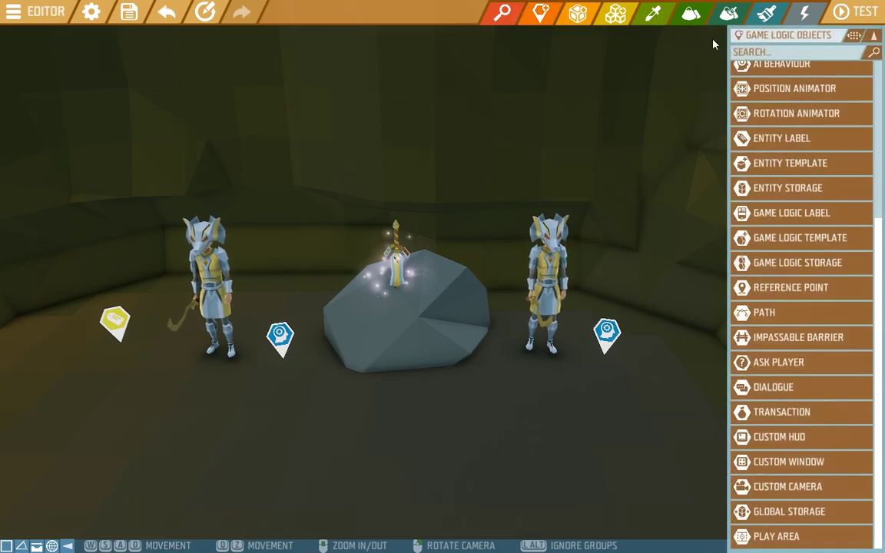
click(793, 52)
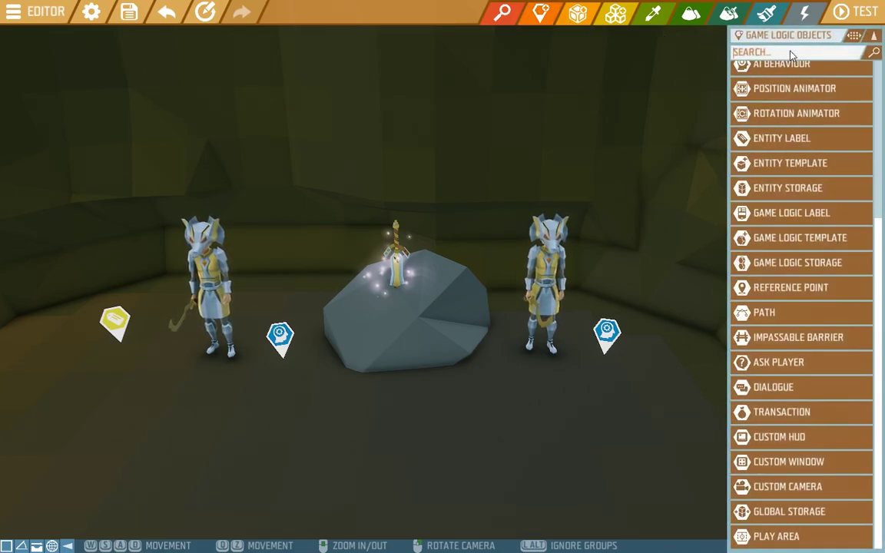
text(eve)
click(779, 72)
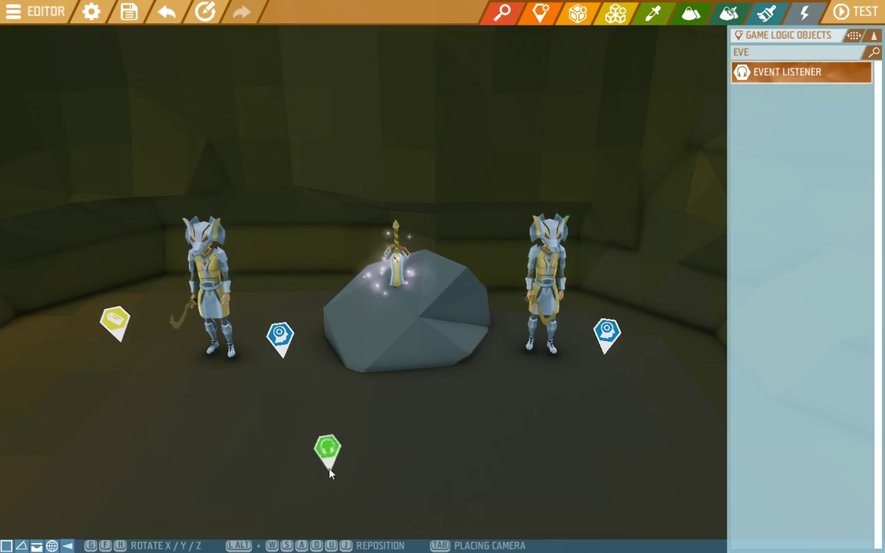
click(328, 463)
key(Escape)
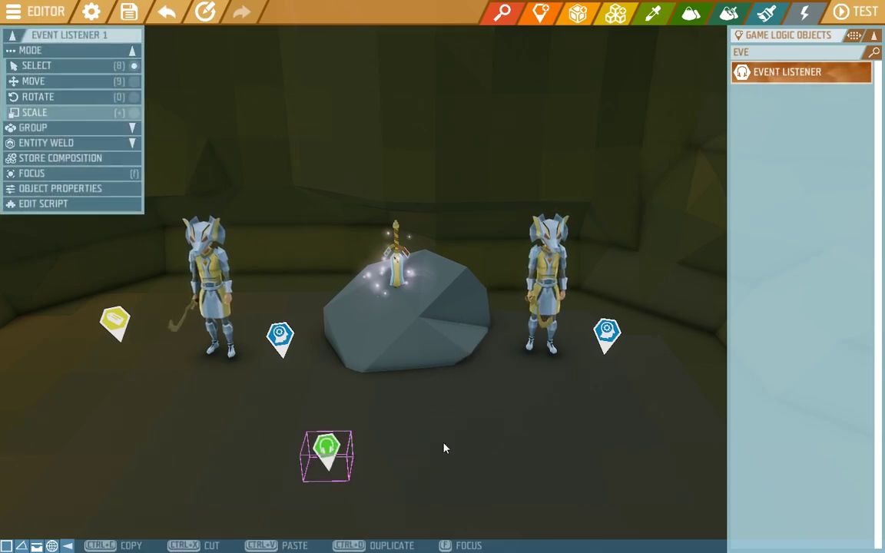
- Open Event Listener 1's Object Properties and expand the Listen For dropdown
click(122, 190)
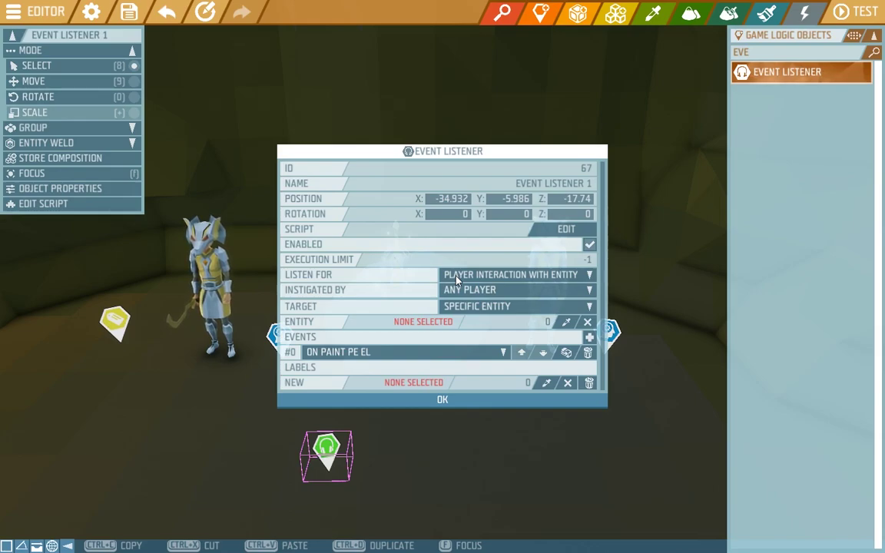
click(459, 281)
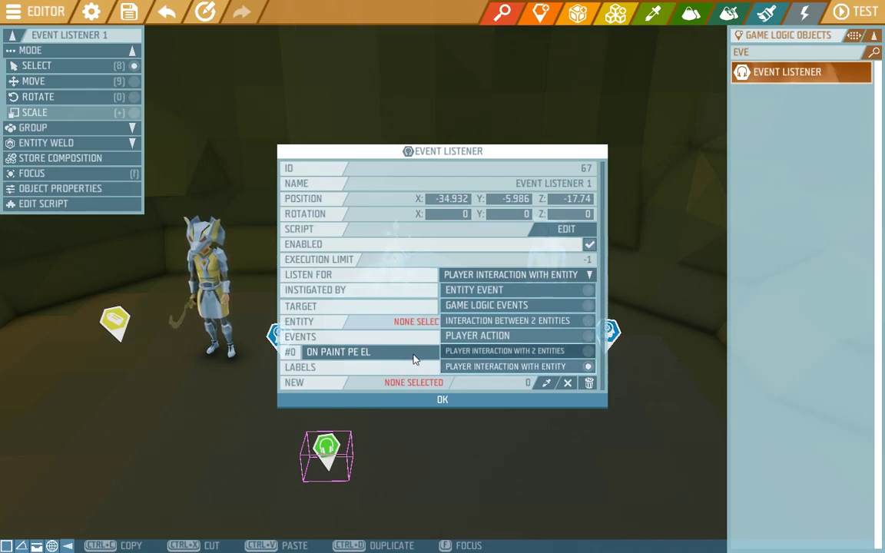
- Set Listen For to Interaction Between 2 Entities, trigger Any Player, and target Labeled Entities
click(522, 323)
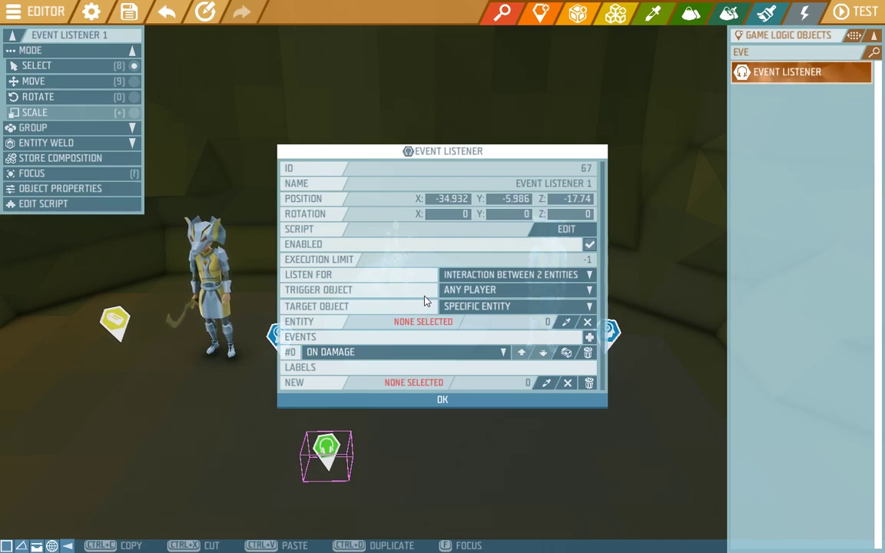
click(466, 292)
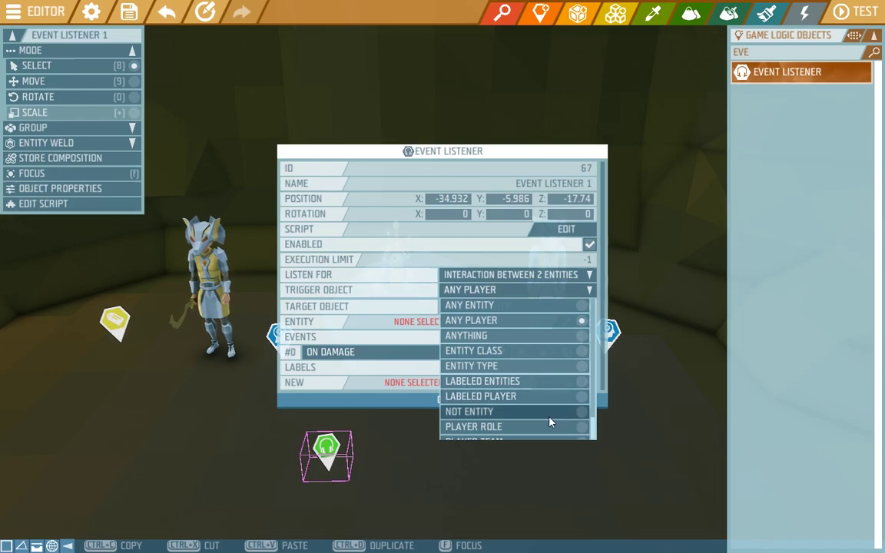
click(518, 327)
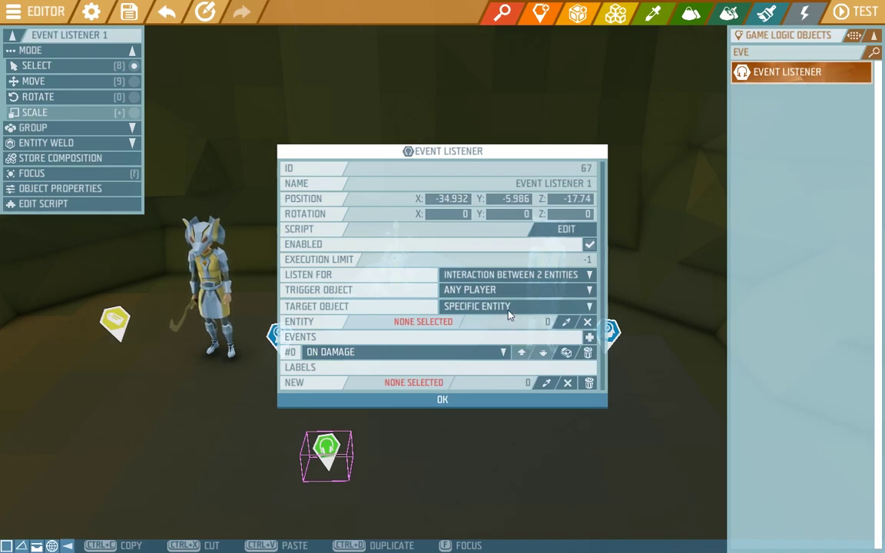
click(507, 311)
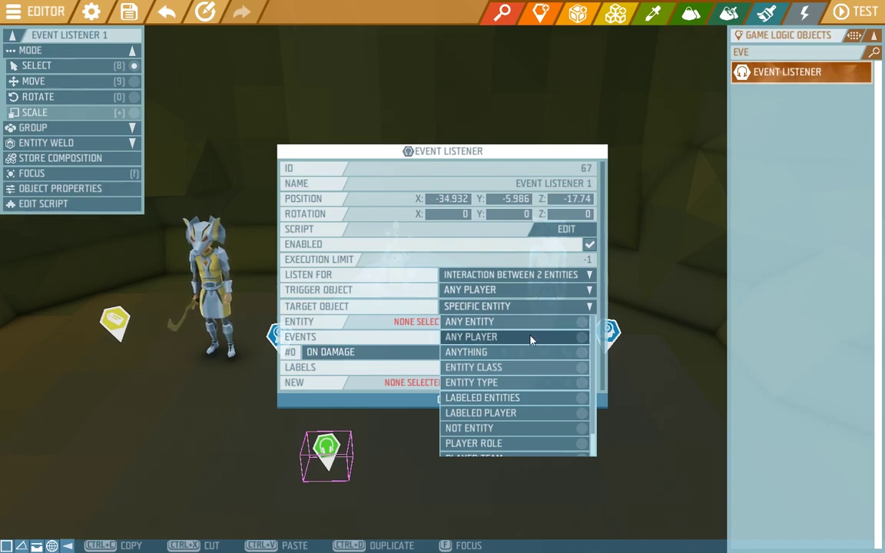
click(518, 398)
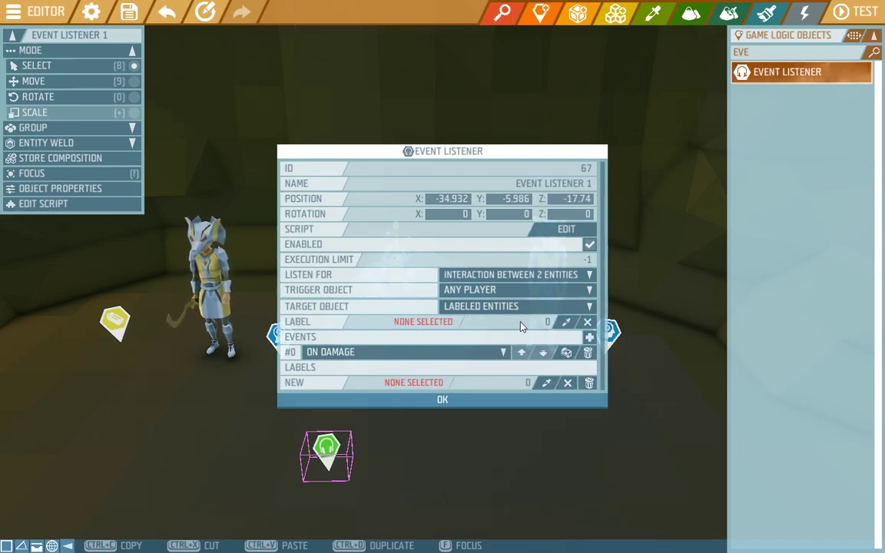
click(565, 323)
- Target Entity Label 1 and make On Destroy the only event, deleting the extra On Damage row
click(115, 321)
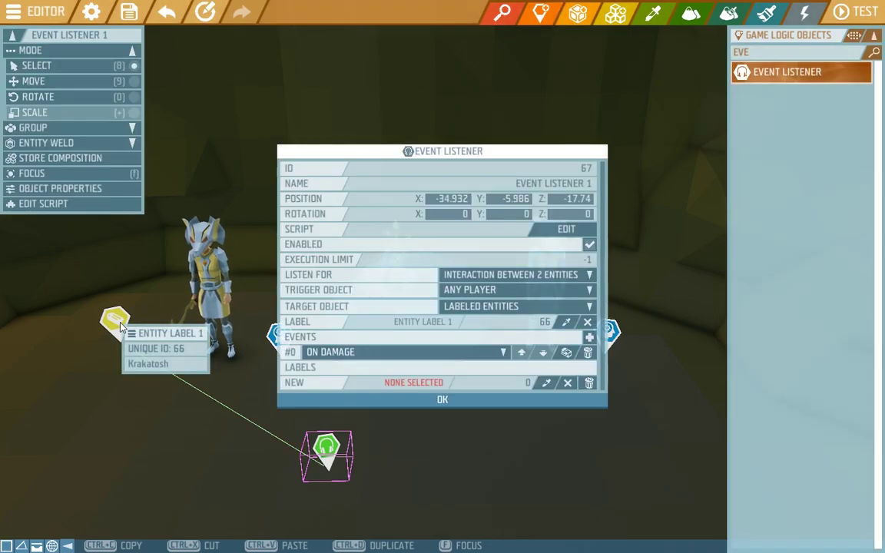
click(394, 355)
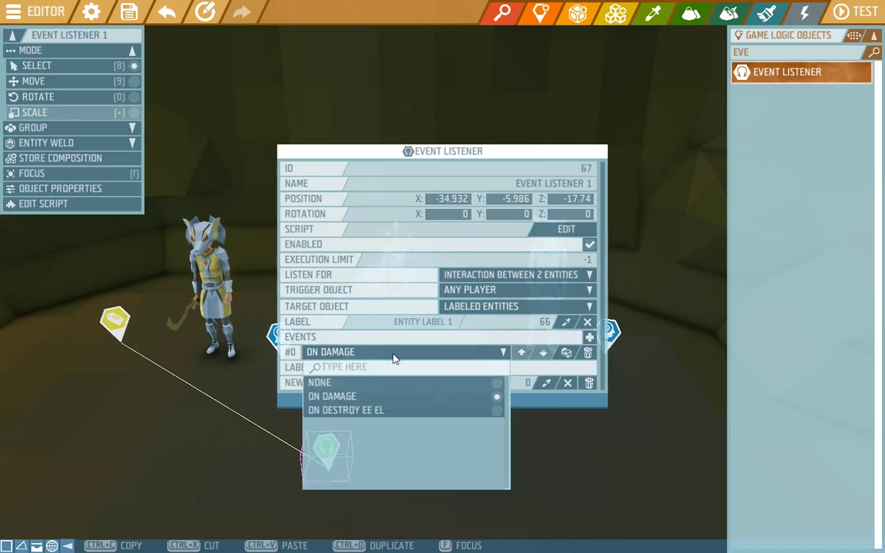
click(407, 412)
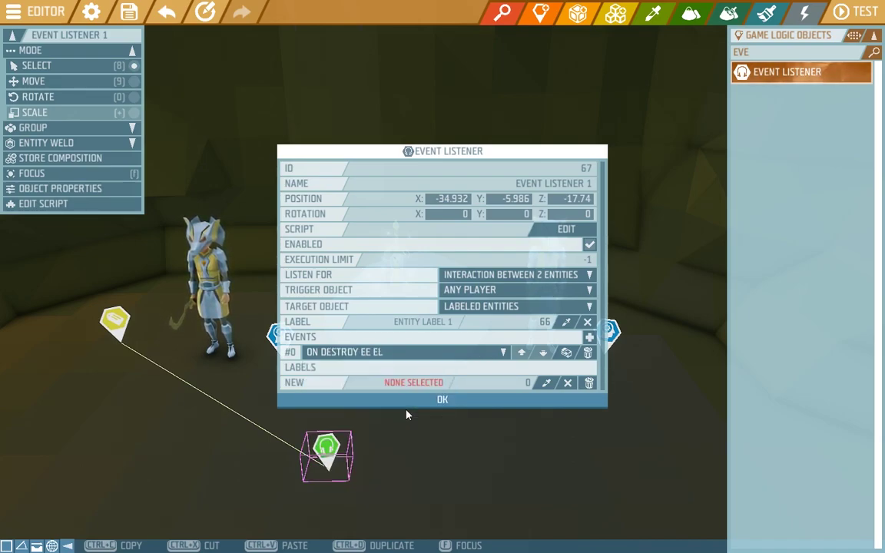
click(589, 339)
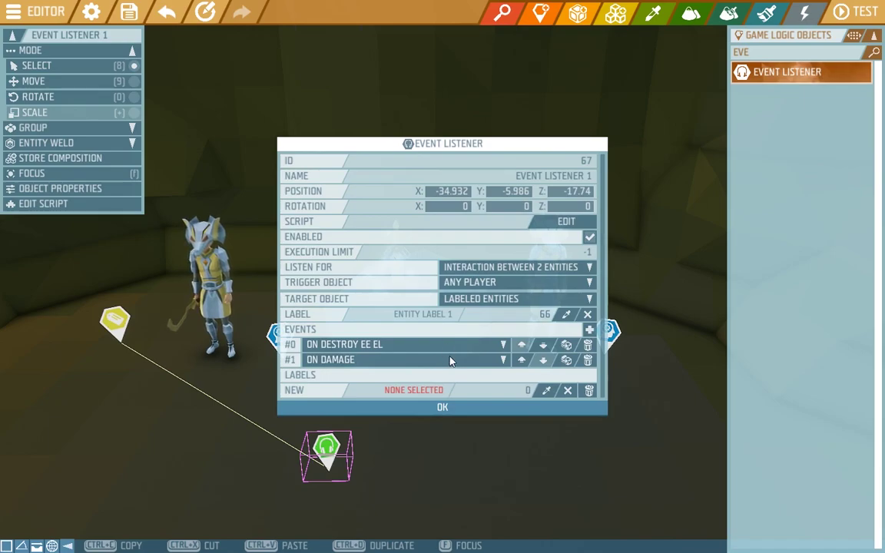
click(587, 360)
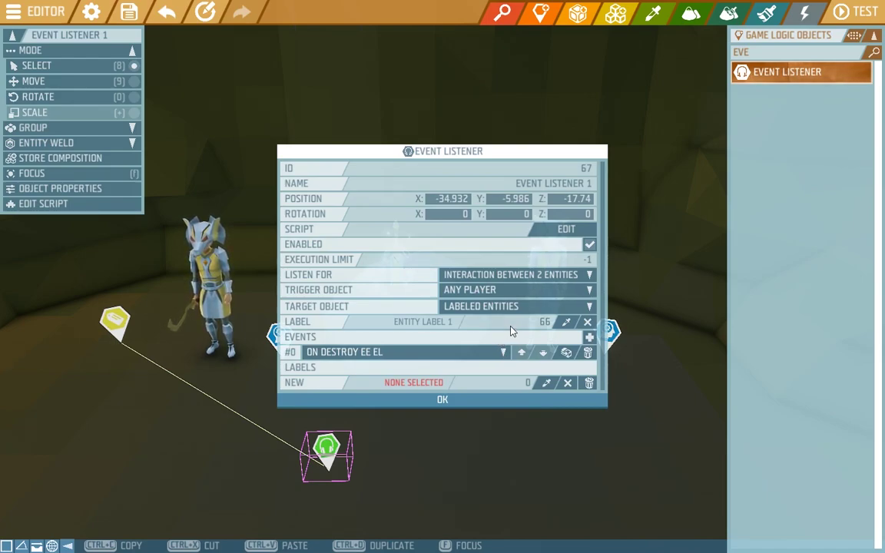
- In the listener's script editor, drag an ON KILL tile from Events onto the canvas
click(567, 228)
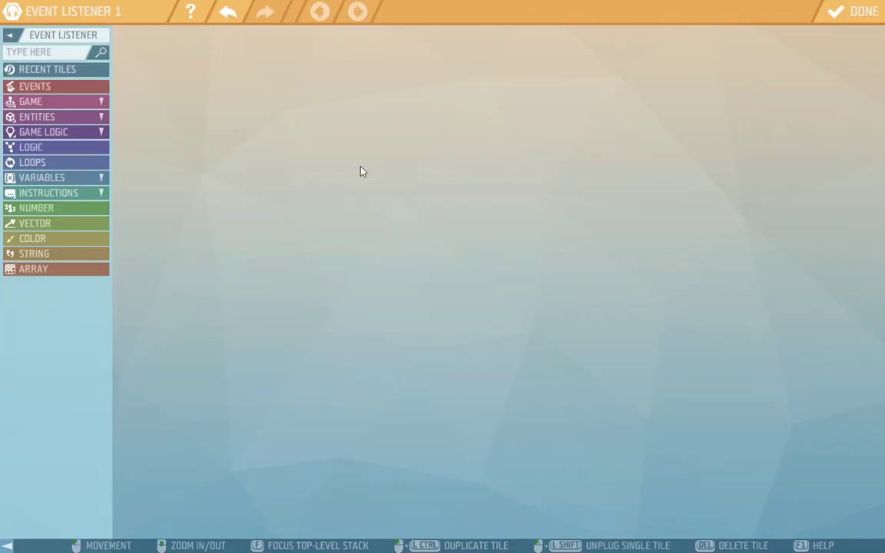
click(89, 84)
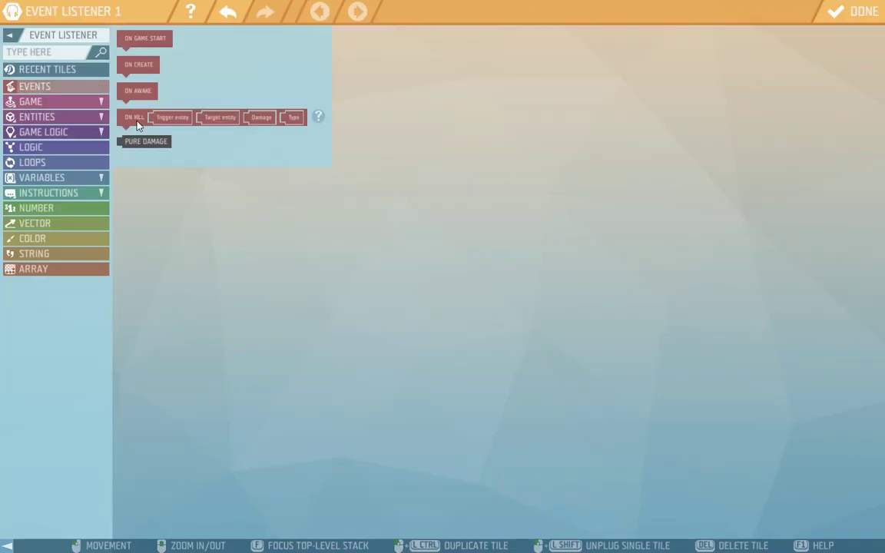
drag(138, 123, 336, 183)
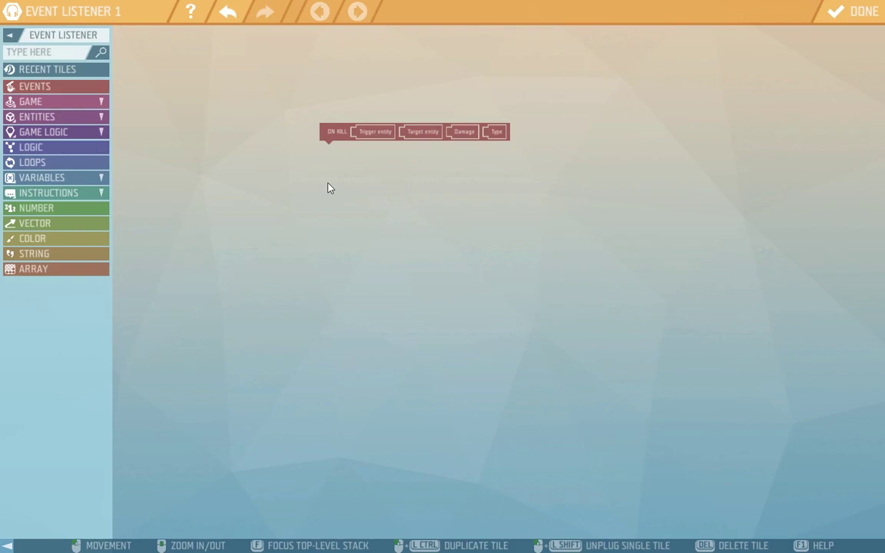
- Attach a Play Particle tile under ON KILL with its effect set to DRINK POTION
click(62, 52)
text(p)
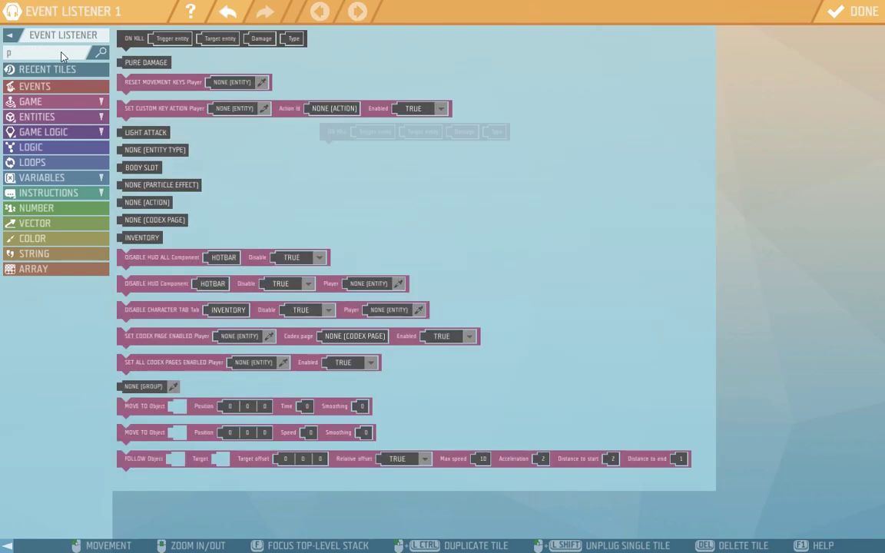
text(lay pa)
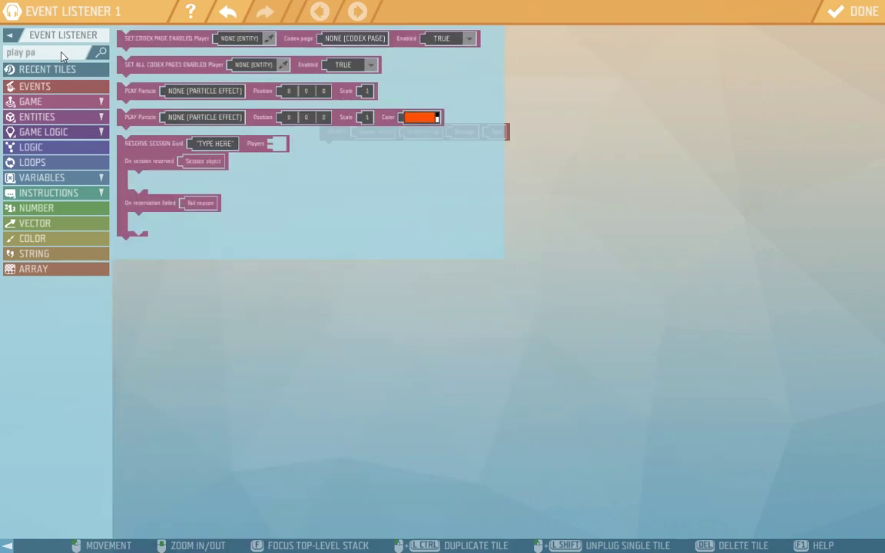
drag(127, 117, 339, 158)
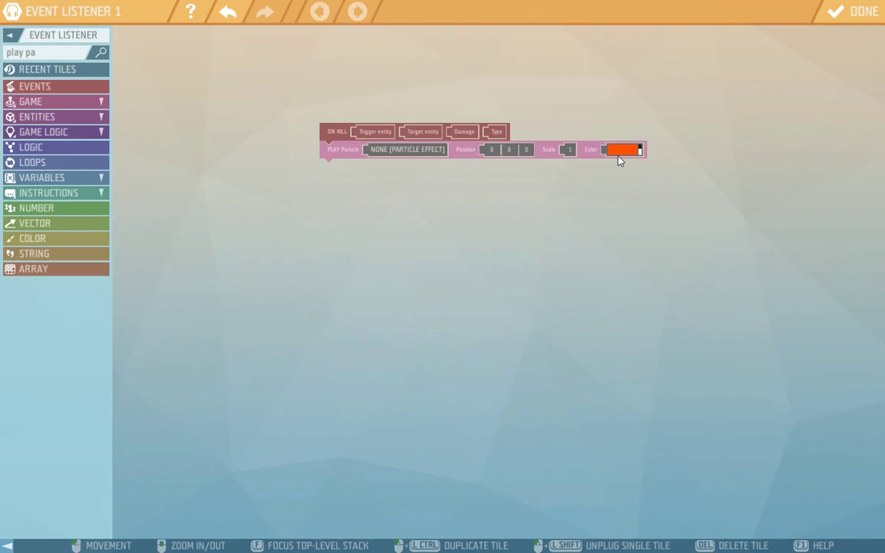
click(396, 153)
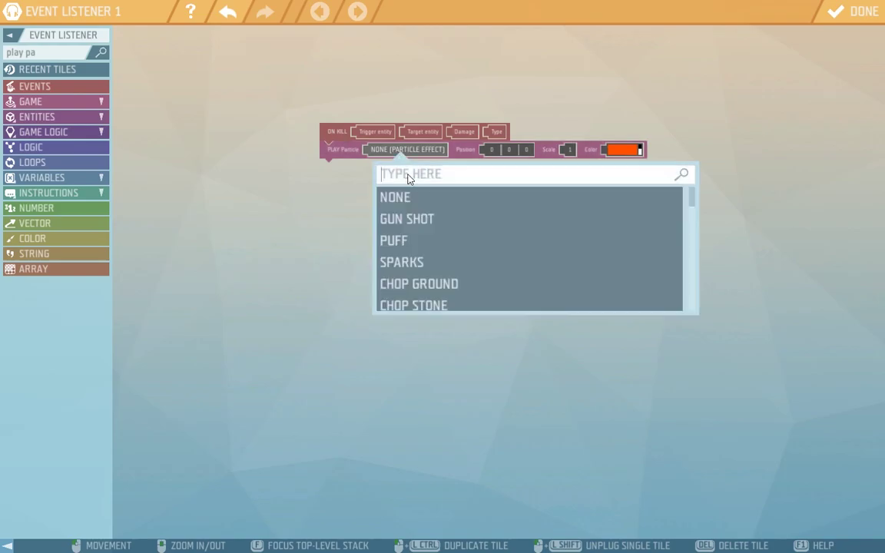
text(drink)
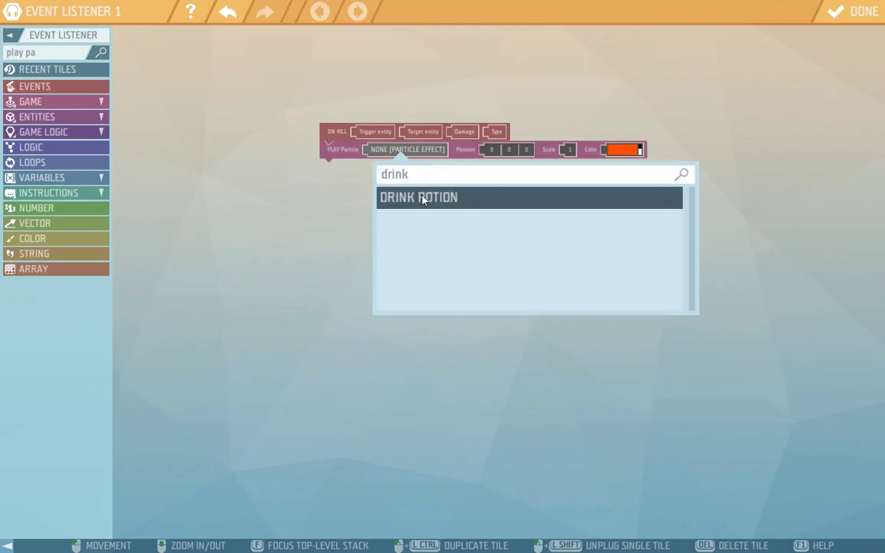
click(423, 198)
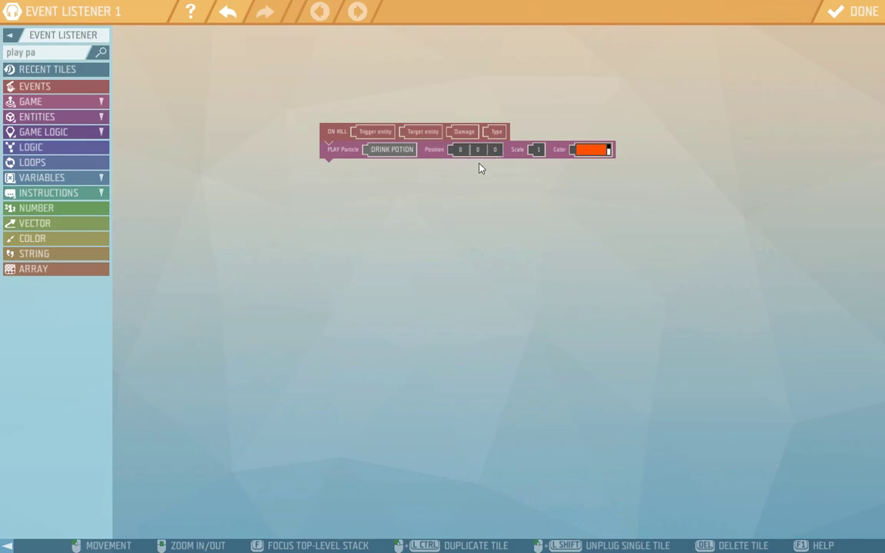
- Plug a Get Position tile reading the Target entity into the particle's Position
click(51, 54)
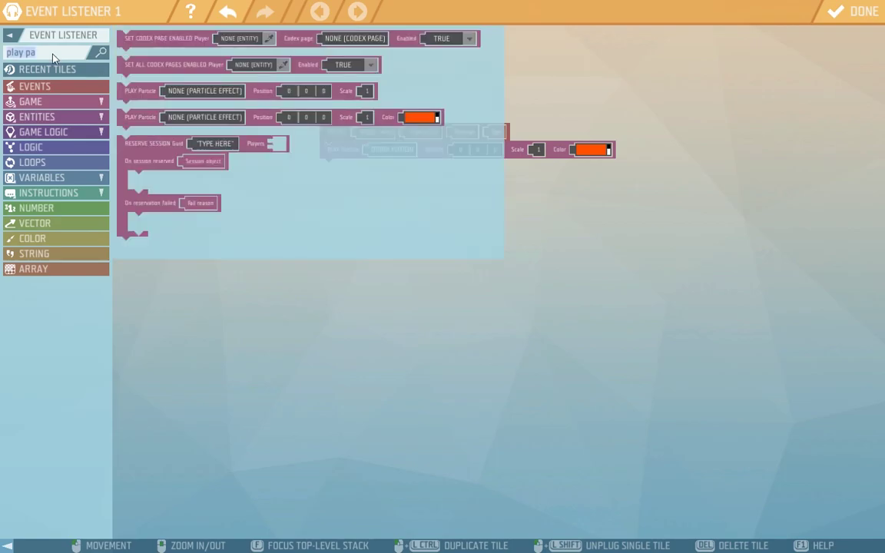
text(get pos)
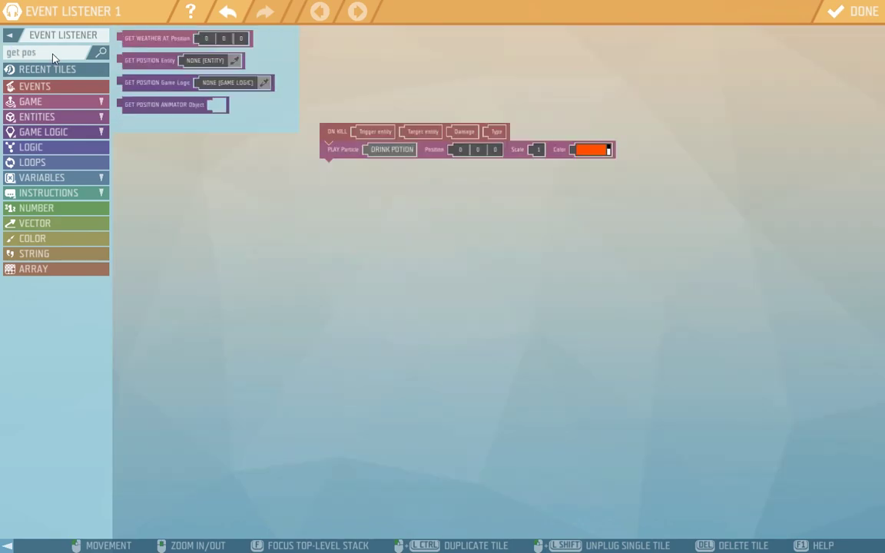
drag(132, 62, 473, 158)
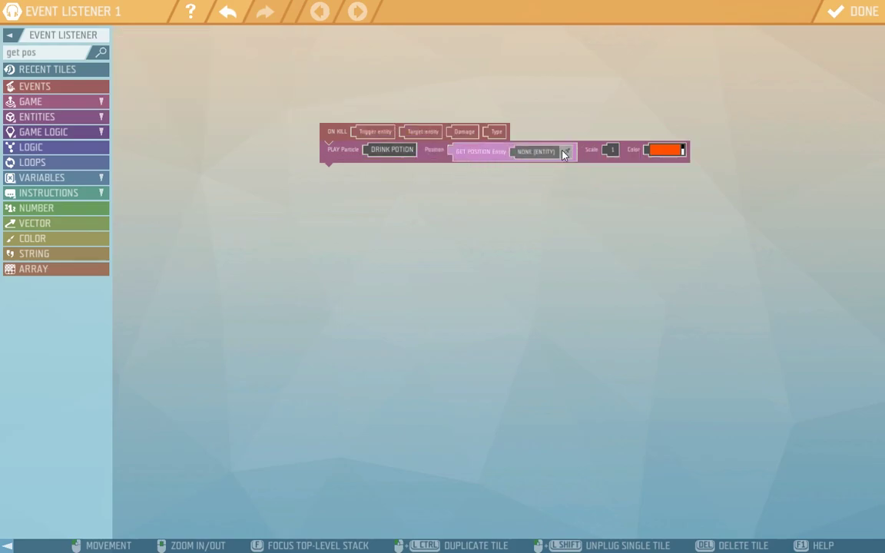
drag(424, 138, 538, 152)
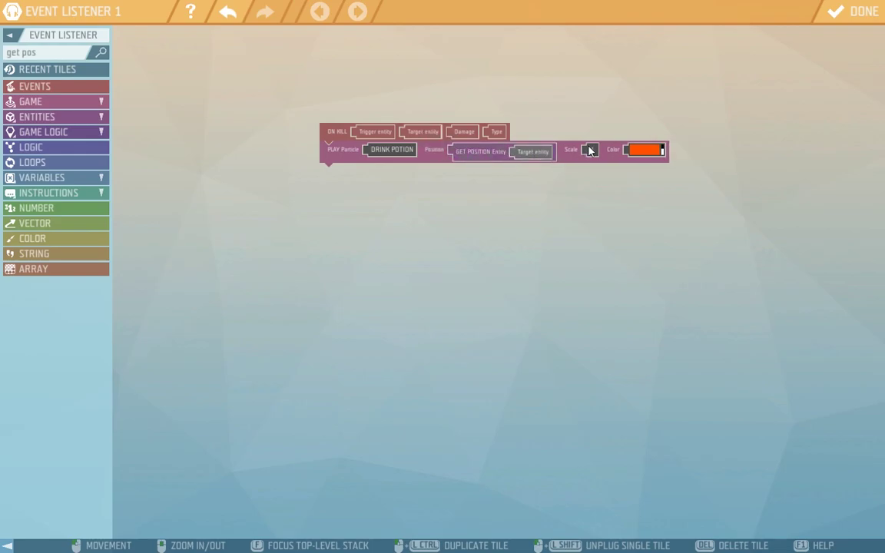
- Set the particle's scale to 2 and its colour to white
click(590, 149)
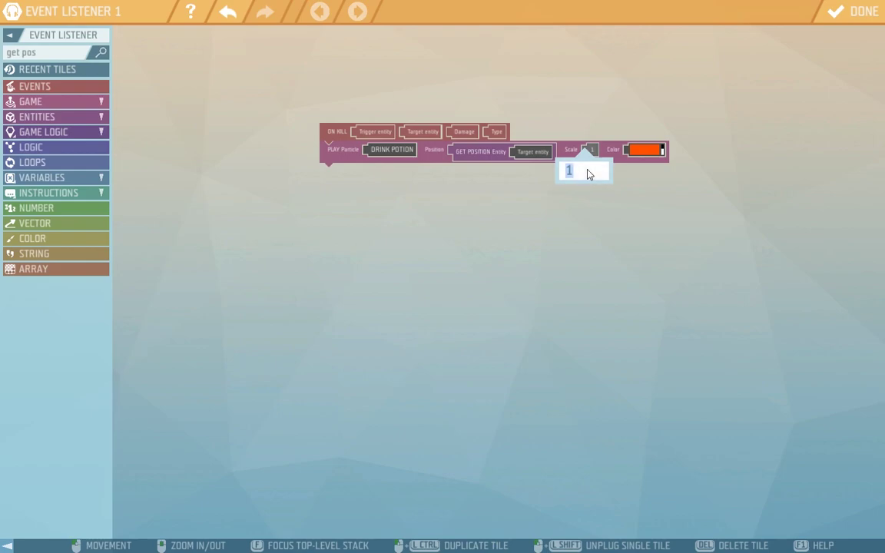
text(2)
key(Return)
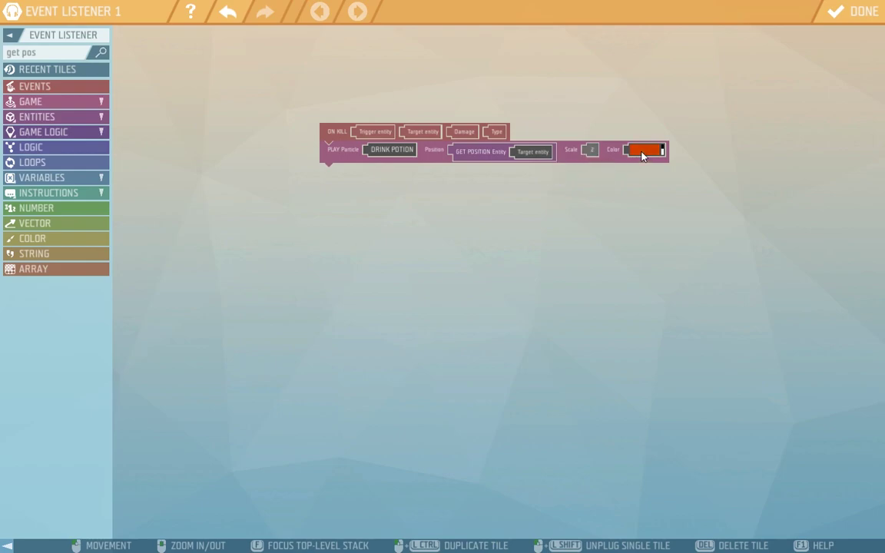
click(644, 150)
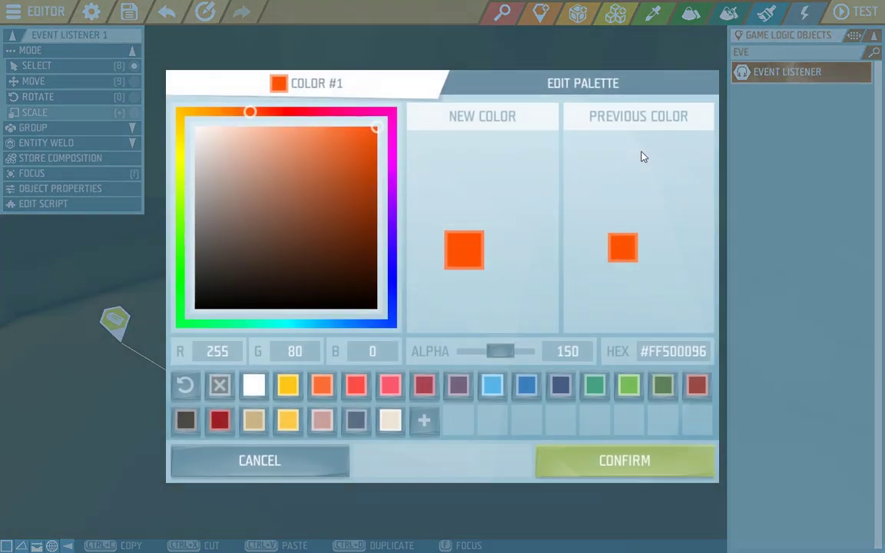
click(261, 388)
click(560, 462)
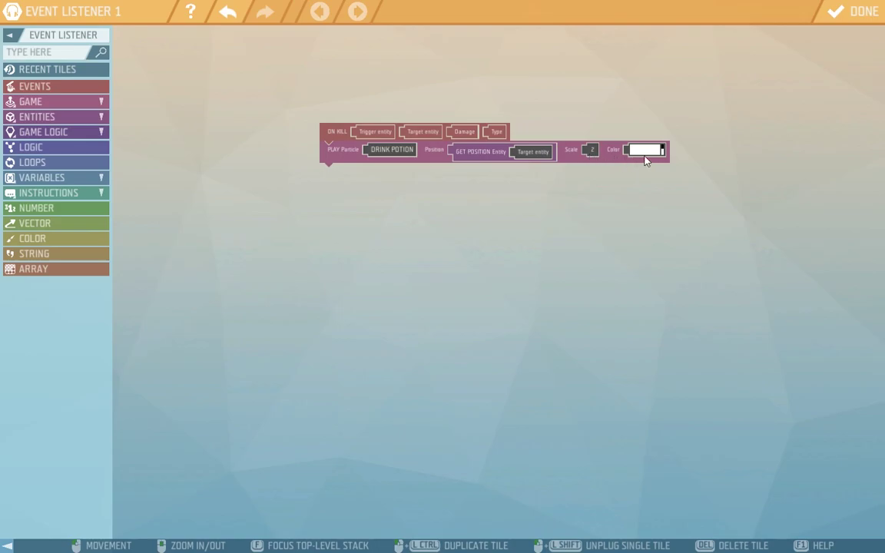
- Close the script editor with DONE and the Event Listener properties with OK
click(836, 17)
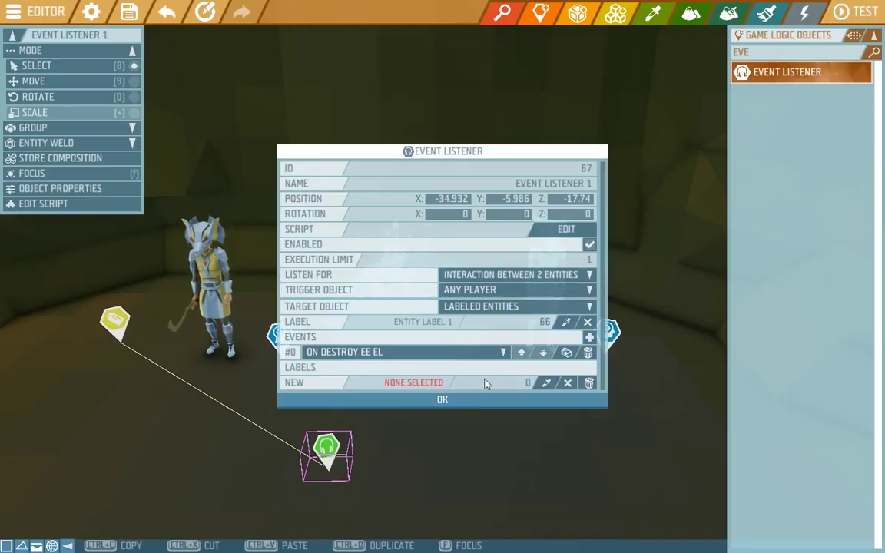
click(443, 399)
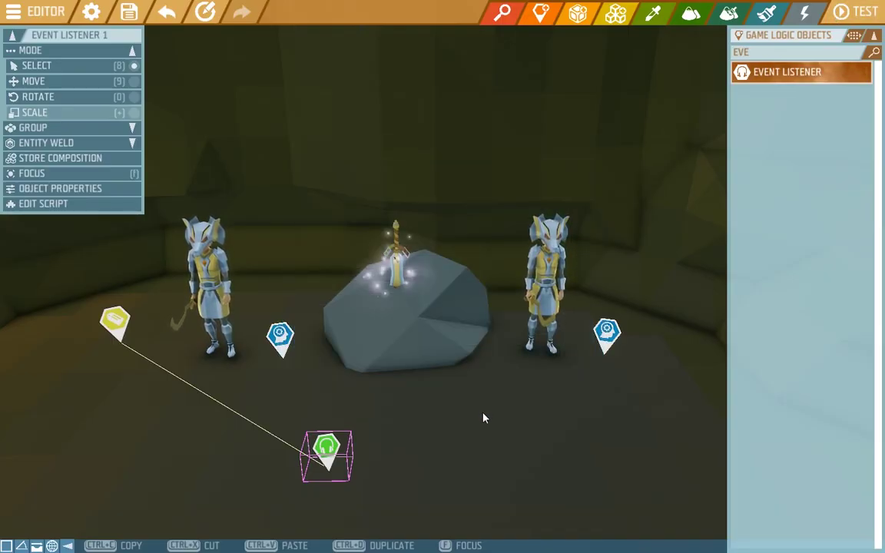